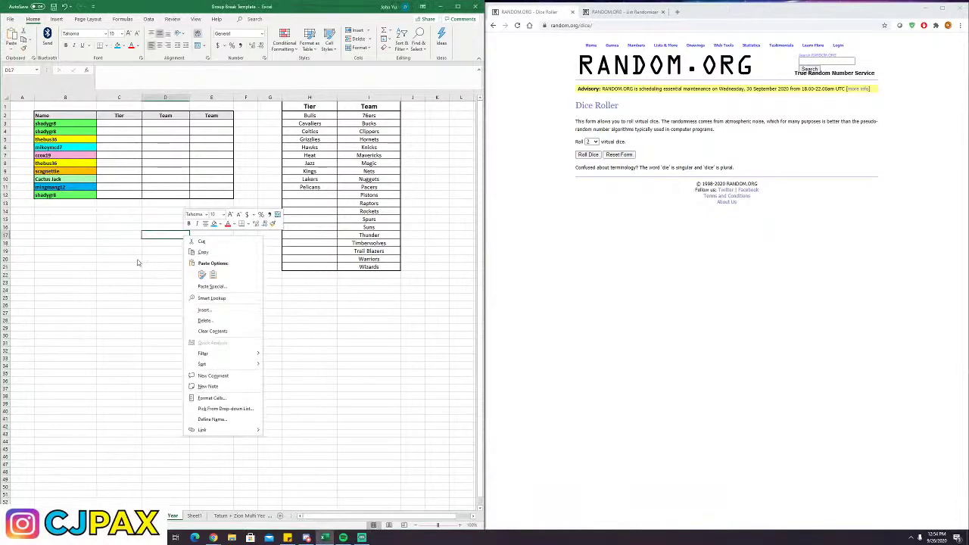
- Review the participant entries in the Name column of the group break table
key(alt+Tab)
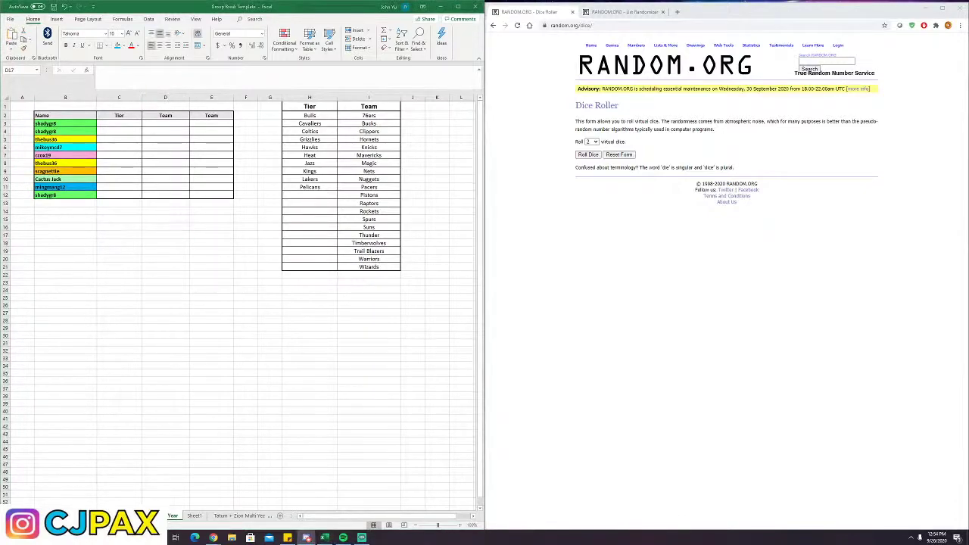
key(alt+Tab)
click(85, 129)
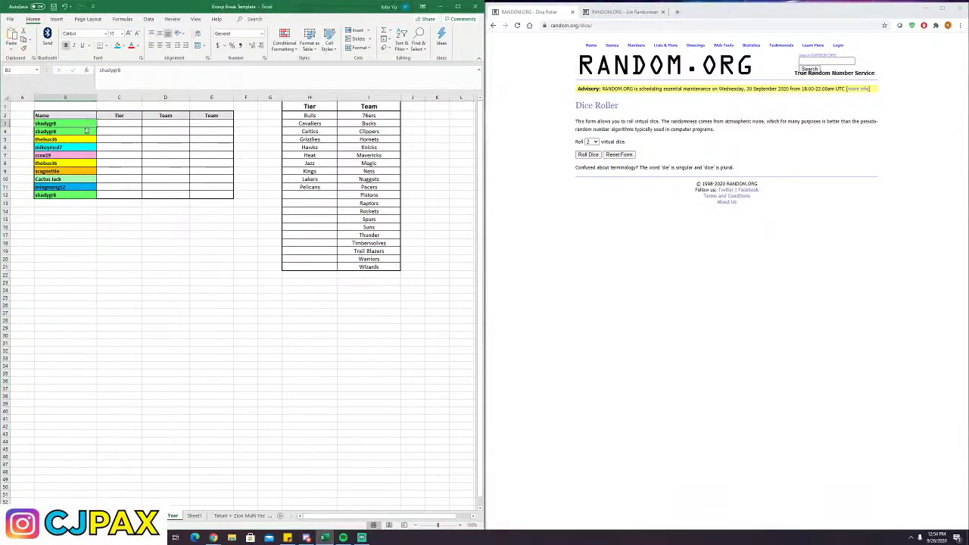
click(85, 130)
click(69, 196)
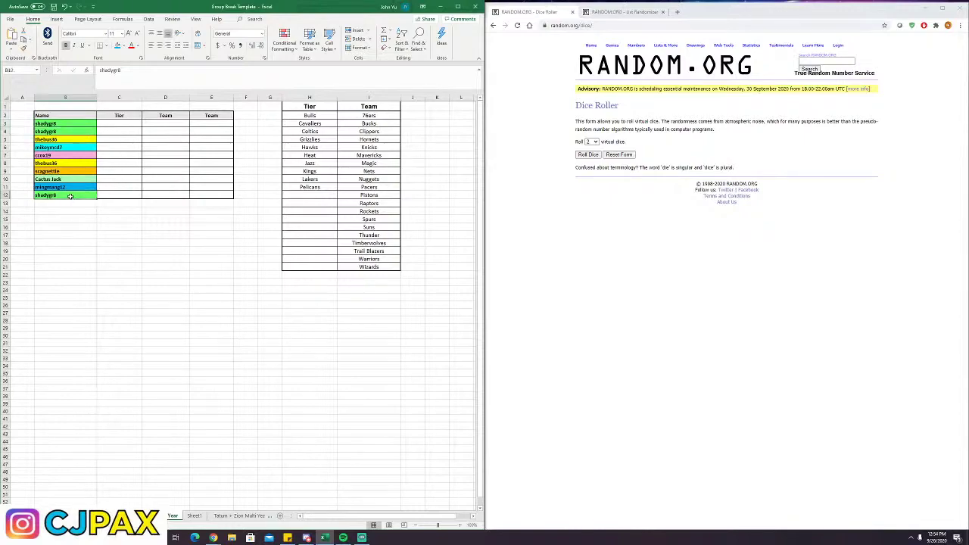
click(58, 138)
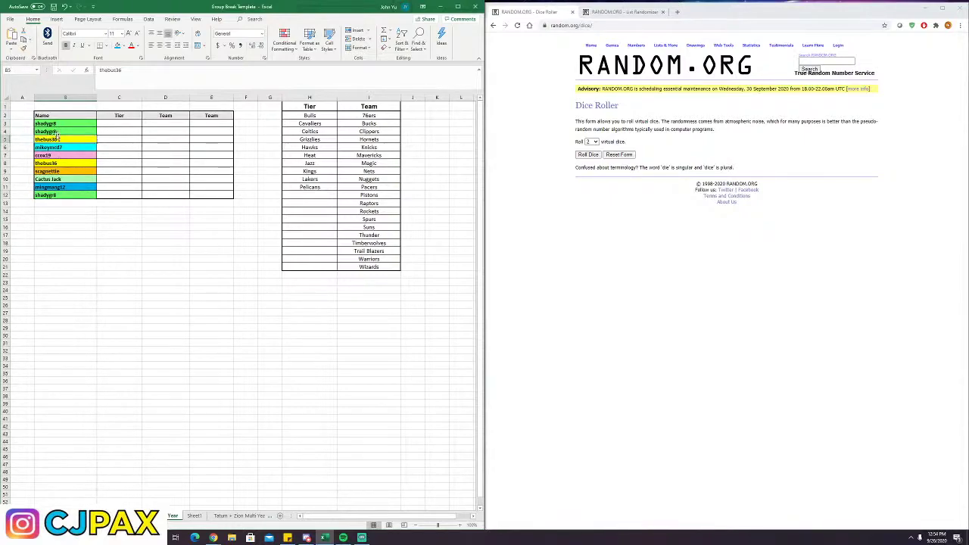
click(67, 162)
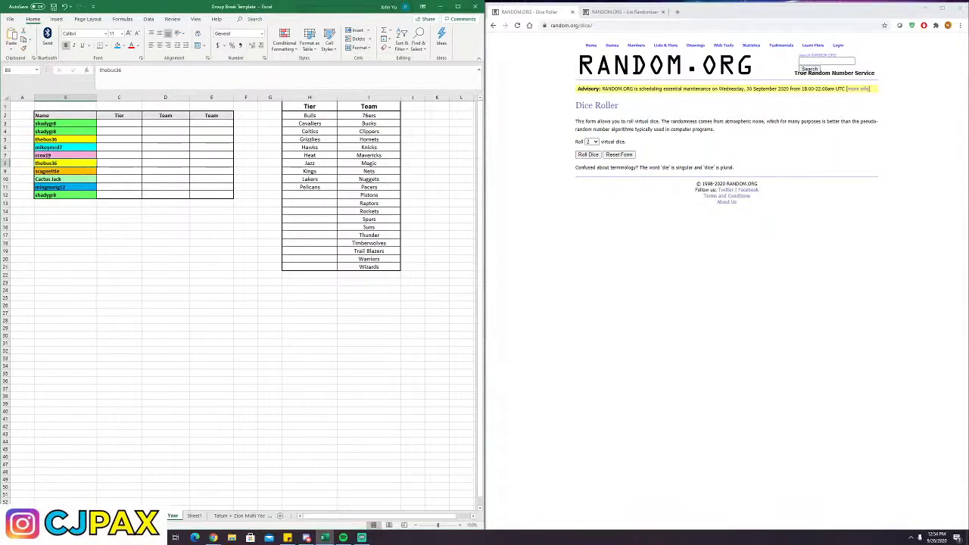
click(58, 147)
click(80, 156)
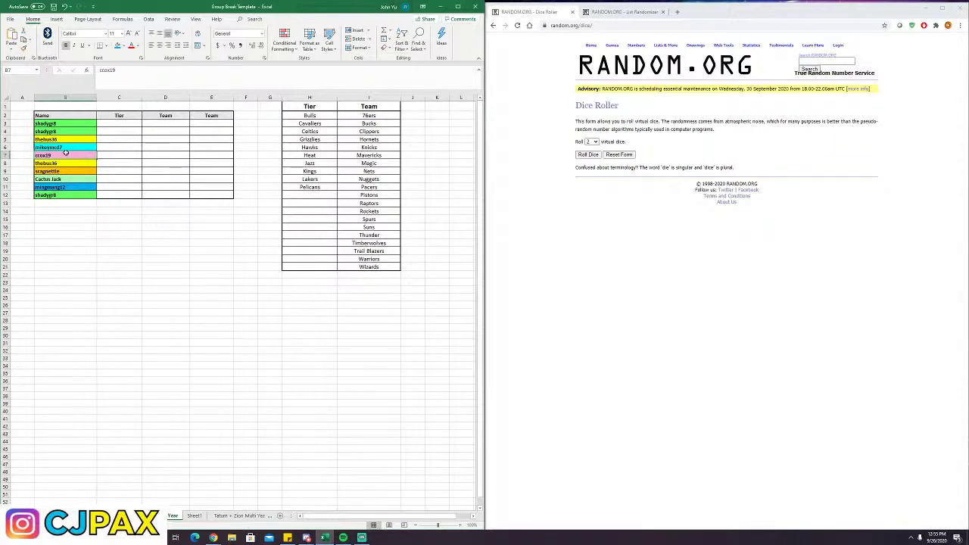
click(60, 179)
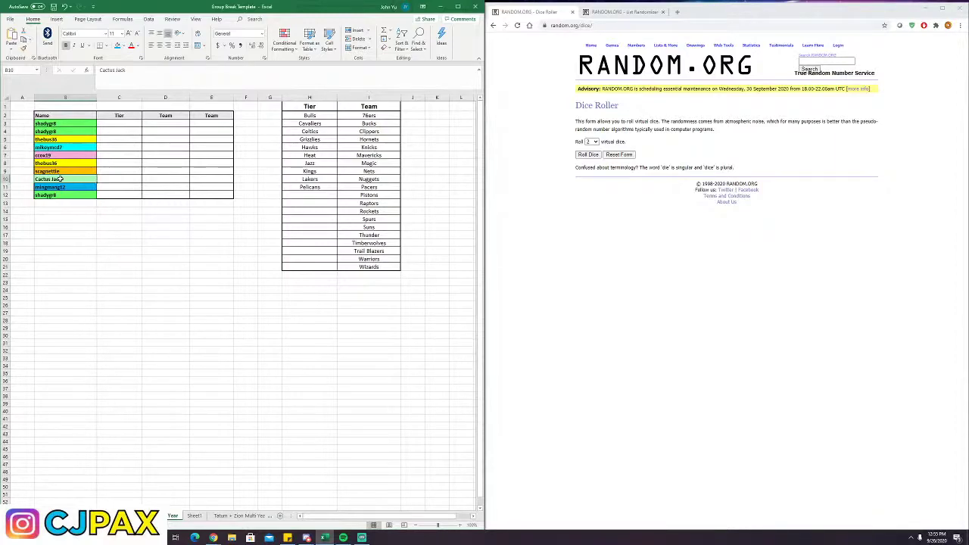
click(57, 187)
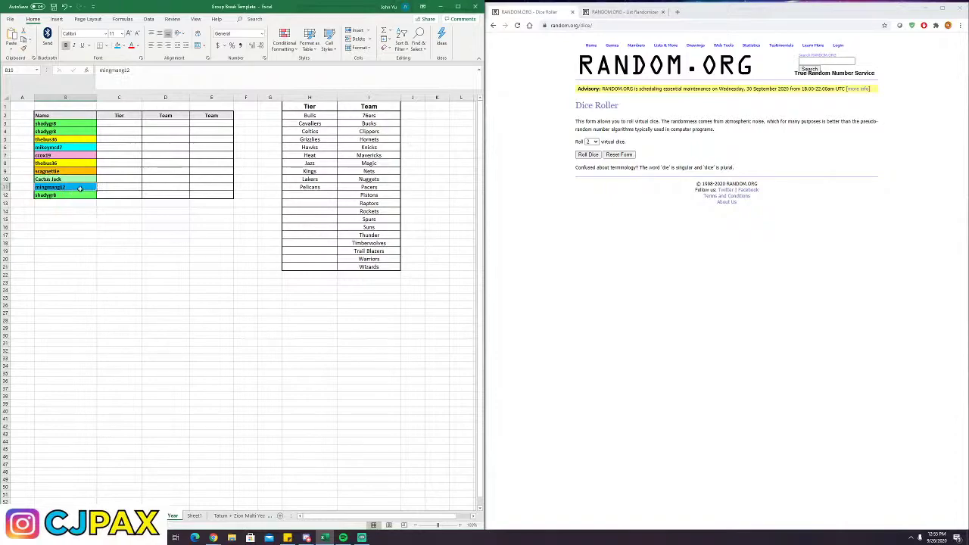
click(101, 229)
click(68, 179)
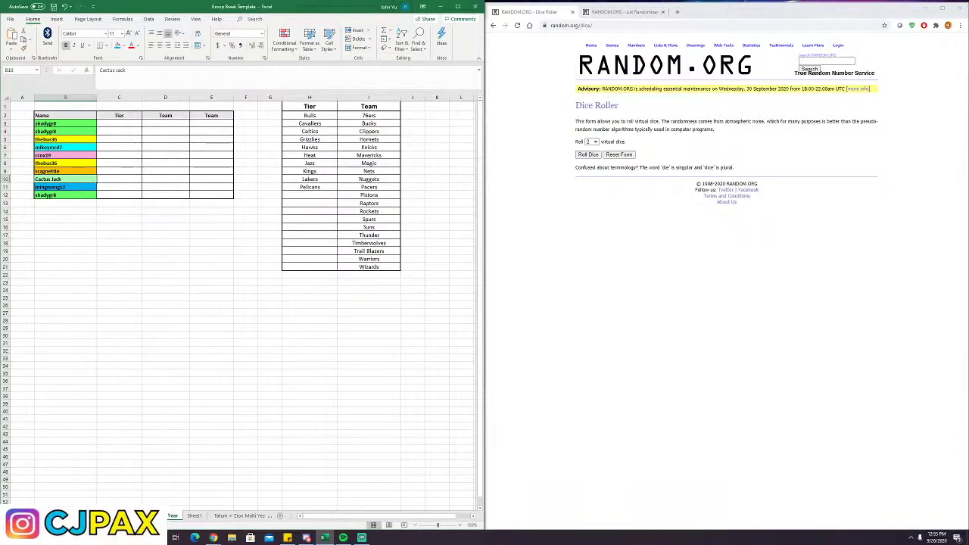
- Roll two virtual dice on RANDOM.ORG and go through the Tier list from Bulls to Pelicans
click(500, 364)
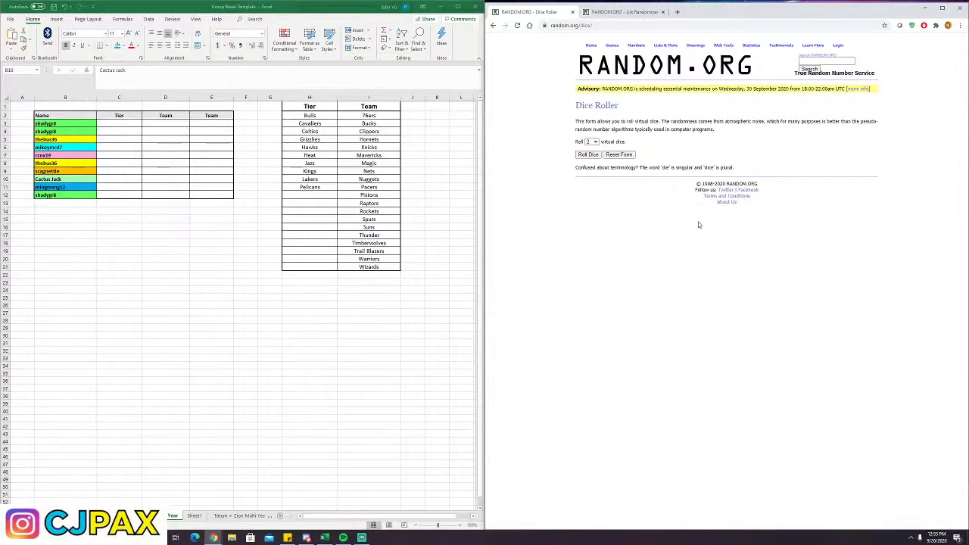
click(589, 154)
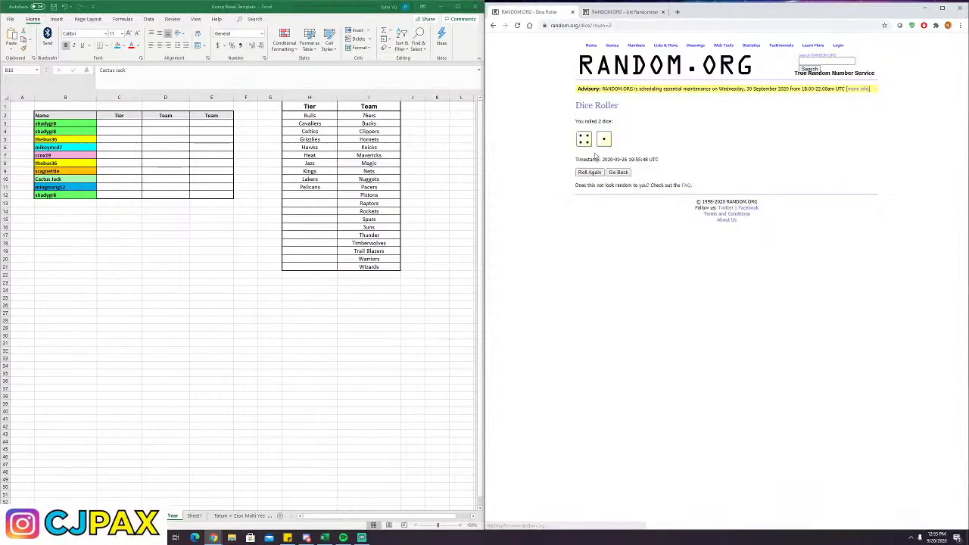
click(324, 116)
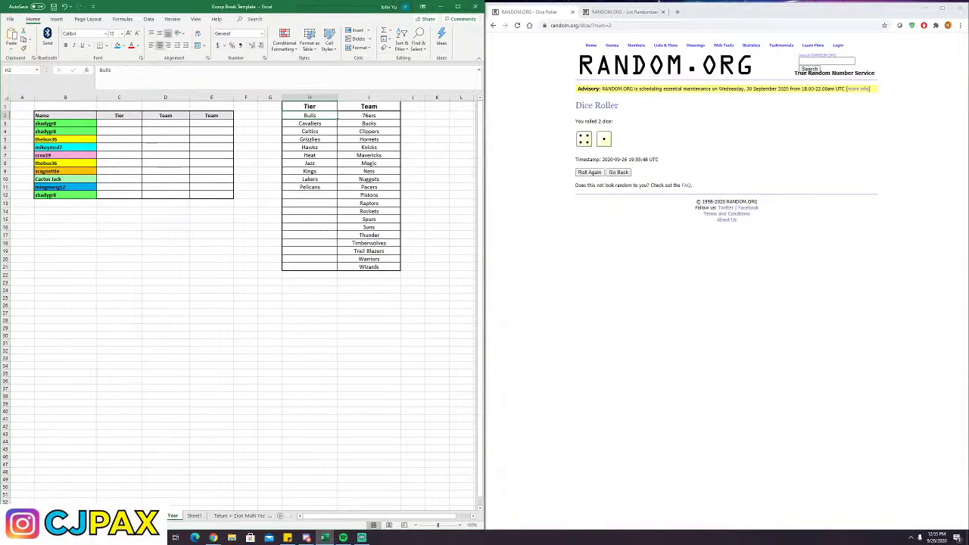
key(Down)
key(Down)
key(Down)
key(Down)
key(Down)
key(Down)
key(Down)
key(Down)
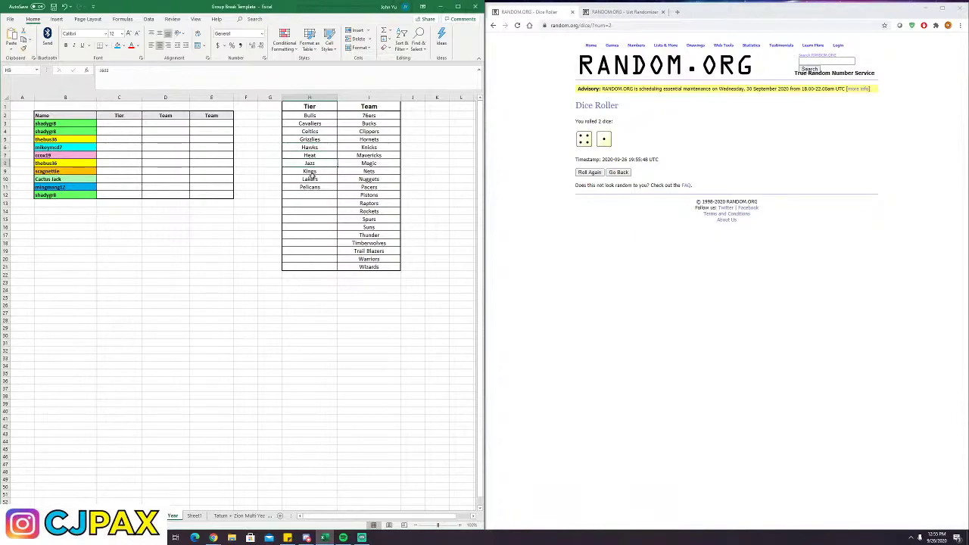
key(Down)
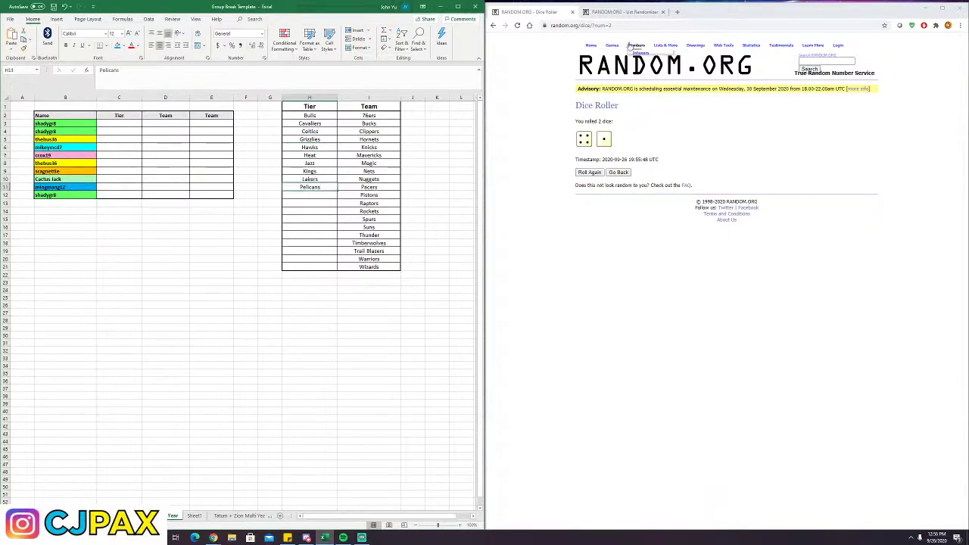
- Copy the ten Tier teams in H2:H11 into the RANDOM.ORG List Randomizer
click(624, 12)
drag(311, 115, 311, 187)
key(ctrl+c)
click(692, 207)
key(ctrl+v)
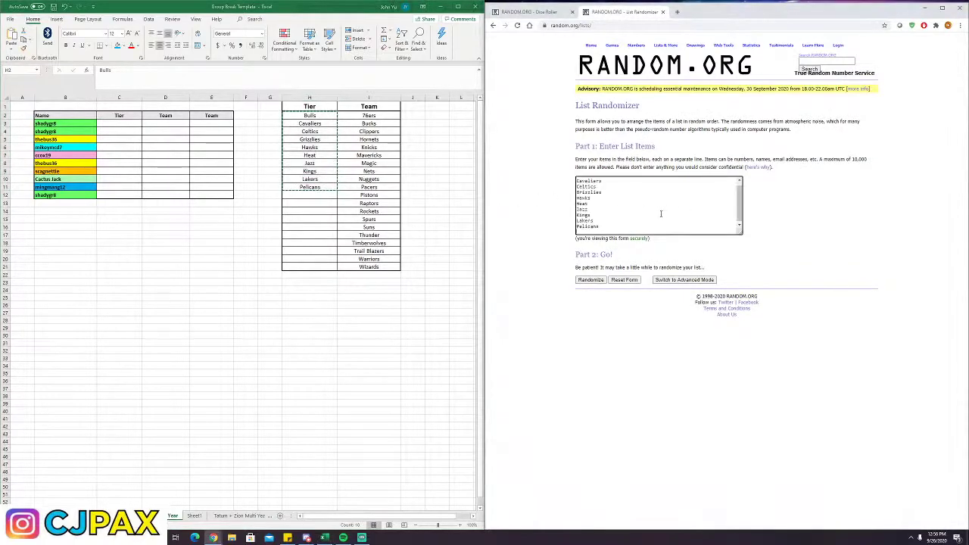
- Randomize the tier list five times, rechecking the dice roll along the way
click(591, 281)
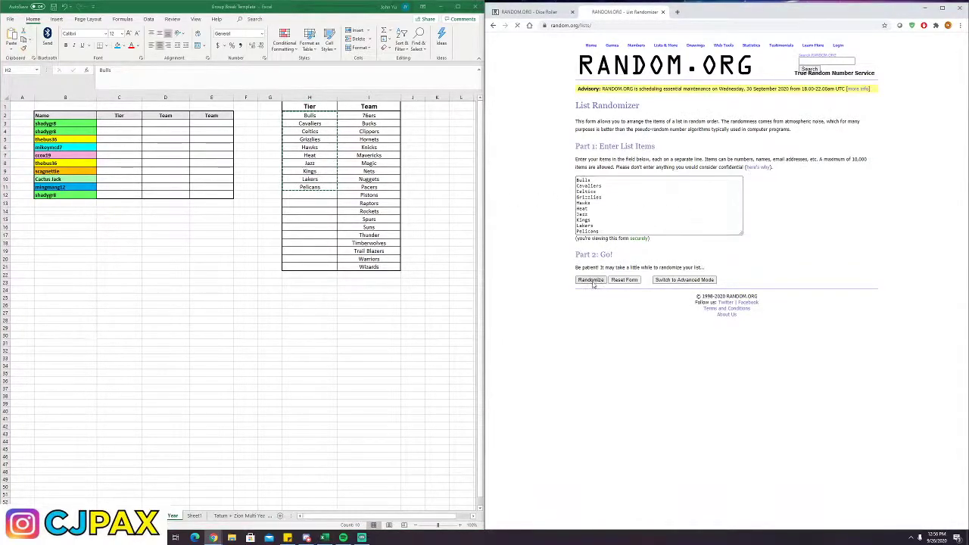
click(585, 244)
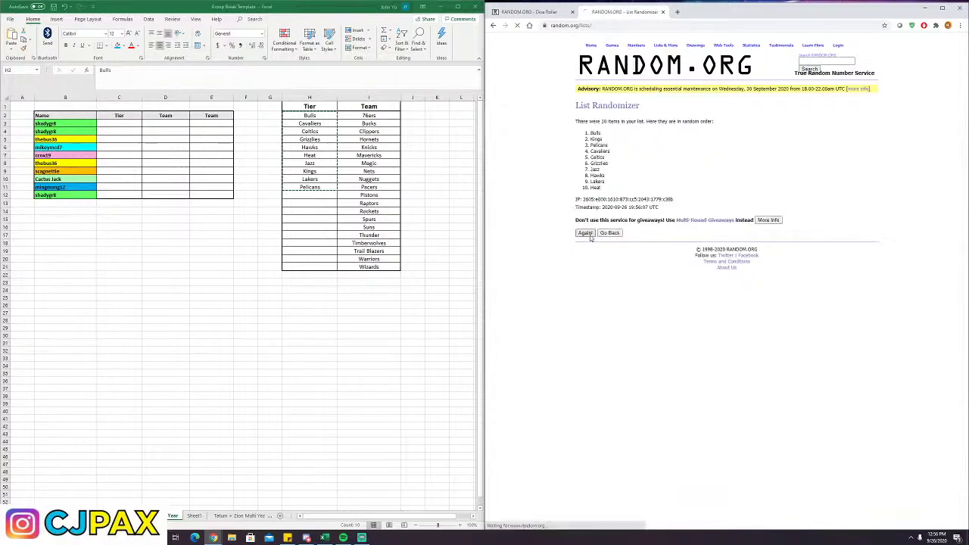
click(585, 245)
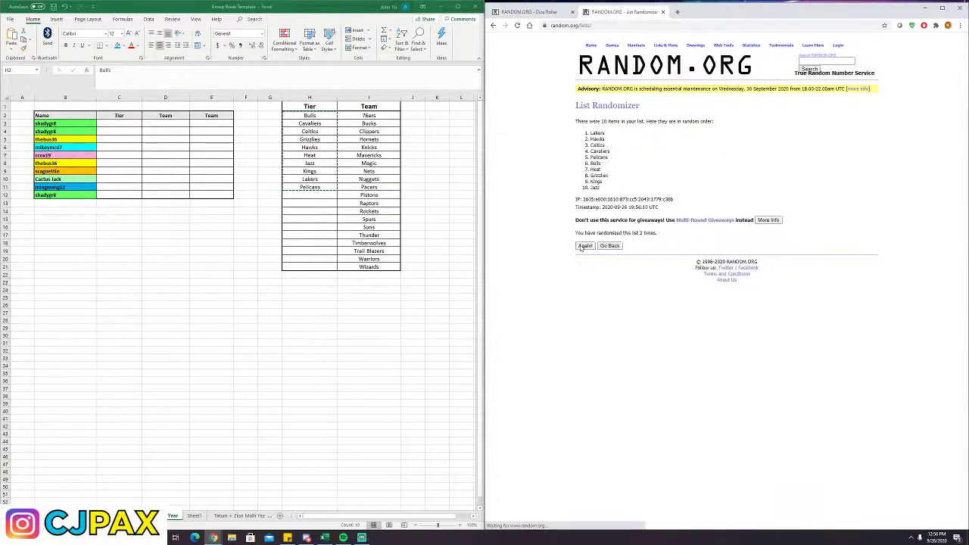
click(545, 12)
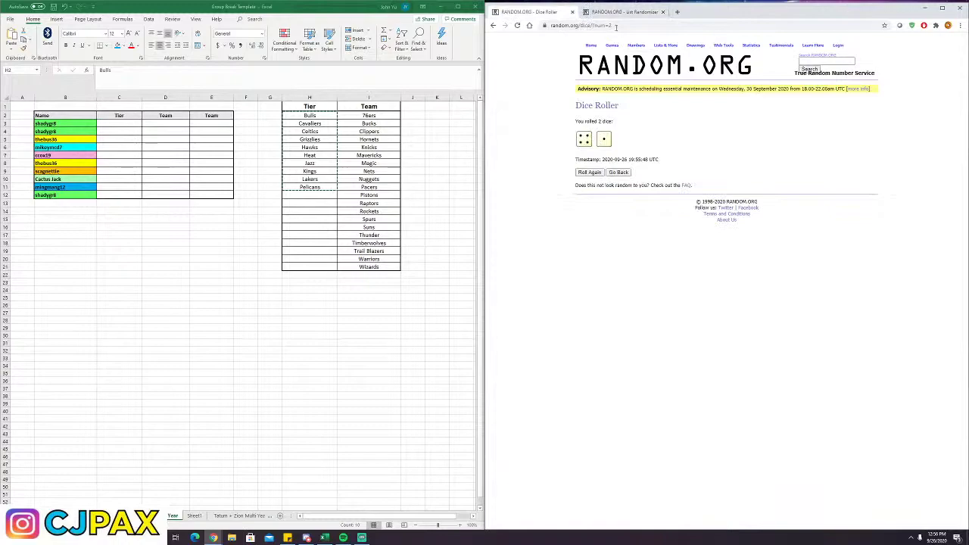
click(617, 13)
click(585, 245)
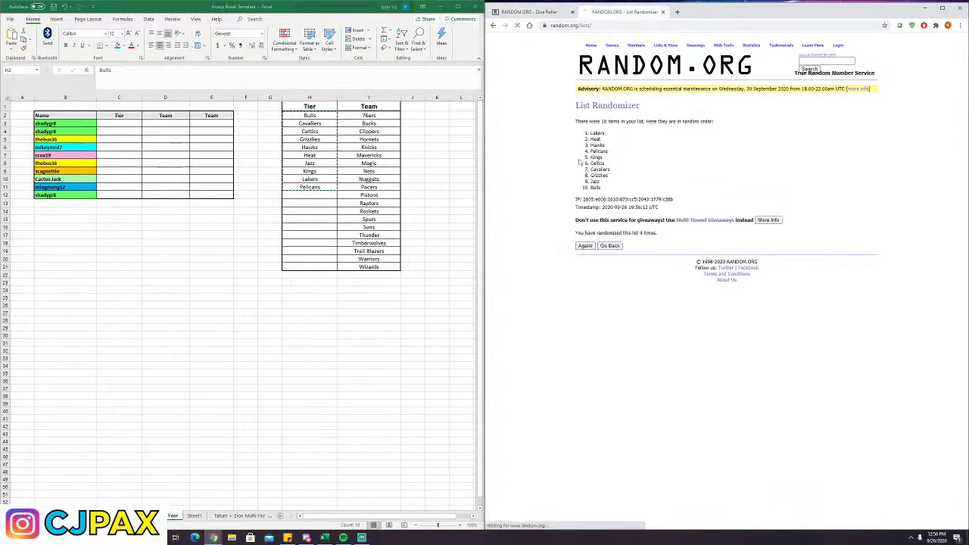
- Copy the ten randomized tier teams into the table's Tier column from C3 down, matching the destination formatting
drag(580, 134, 629, 188)
key(ctrl+c)
click(121, 232)
click(114, 123)
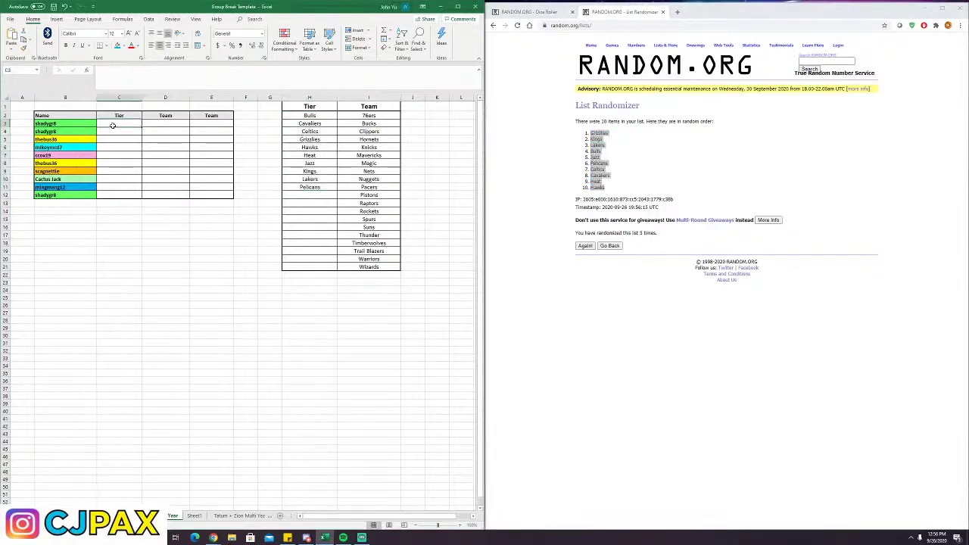
right_click(114, 124)
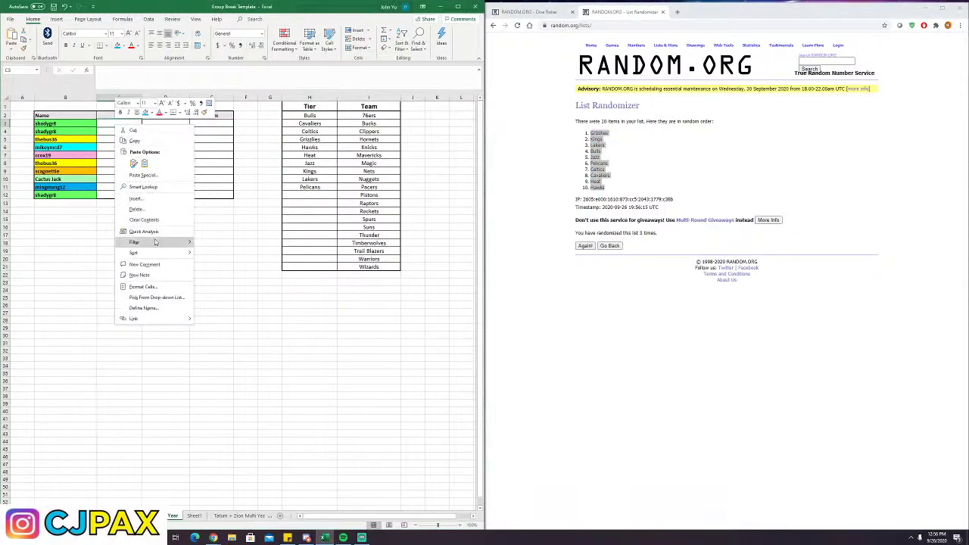
click(144, 165)
click(151, 265)
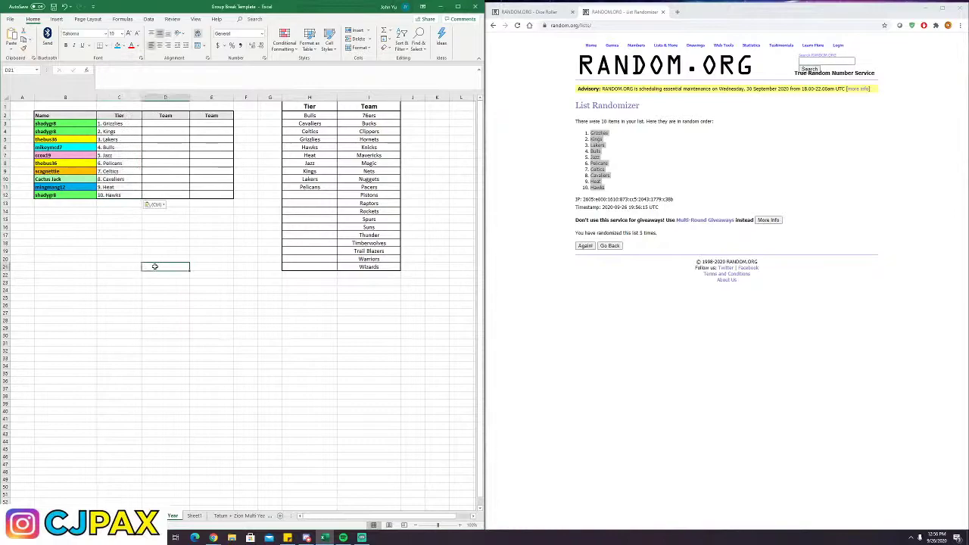
click(120, 165)
click(114, 141)
click(122, 251)
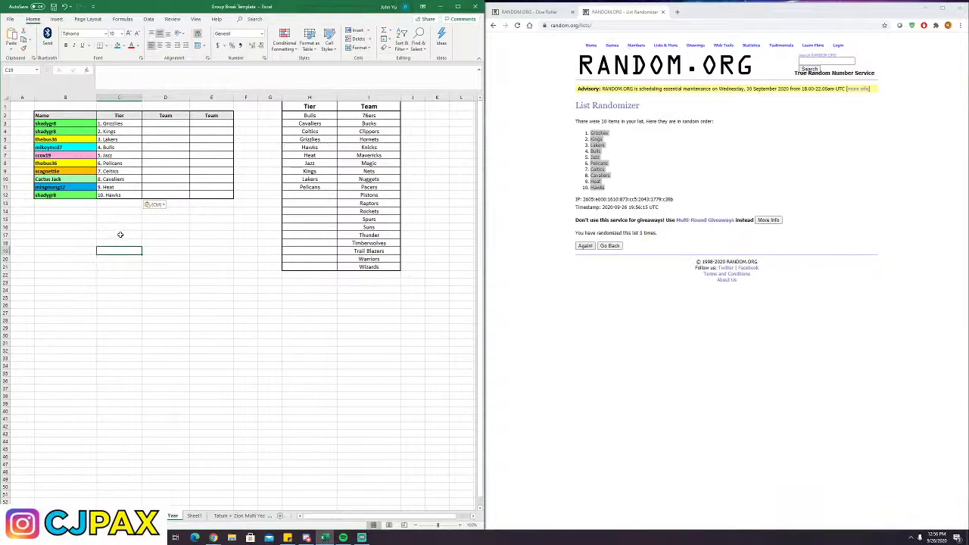
click(118, 172)
click(121, 226)
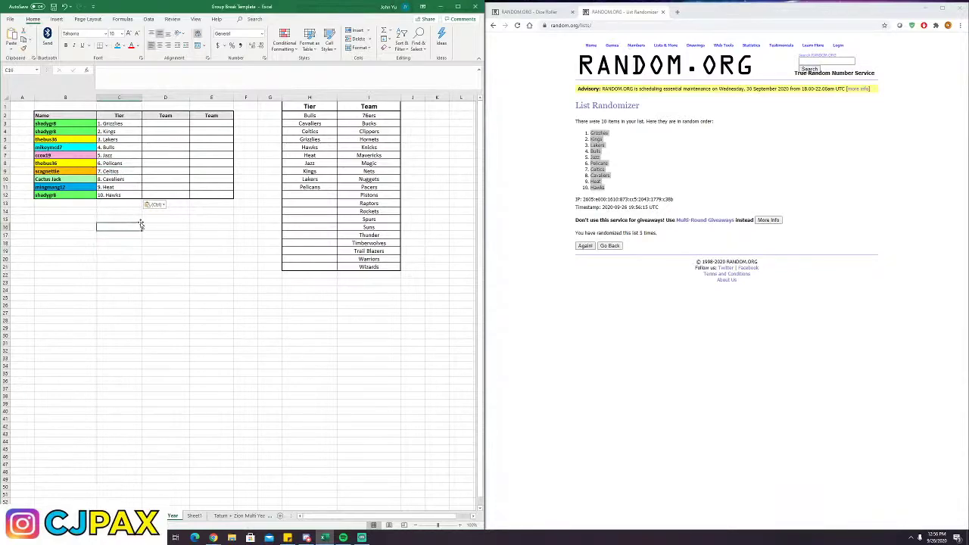
- Roll the two virtual dice again on the RANDOM.ORG Dice Roller page
click(726, 167)
click(542, 14)
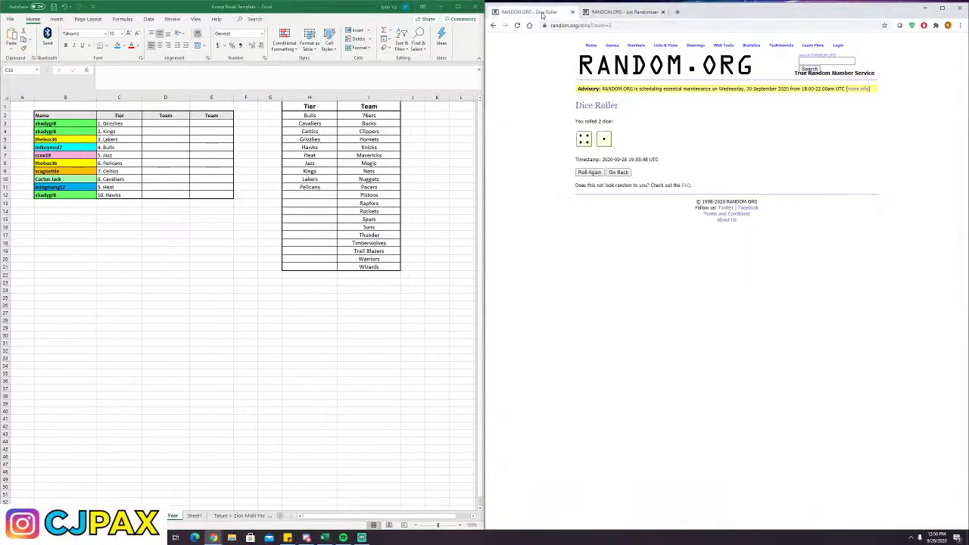
click(590, 173)
- Copy the twenty teams in I2:I21 of the worksheet, from 76ers to Wizards
click(354, 119)
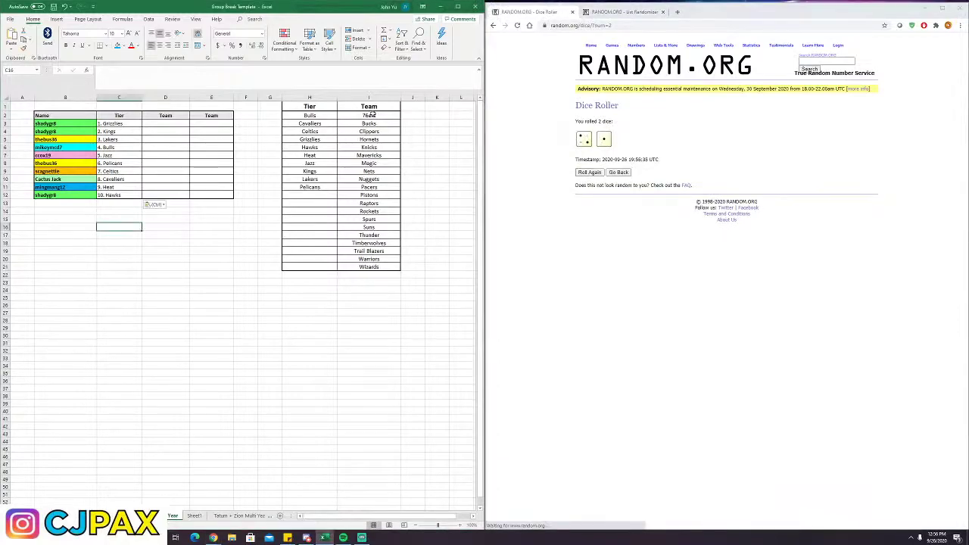
drag(354, 119, 391, 270)
key(ctrl+c)
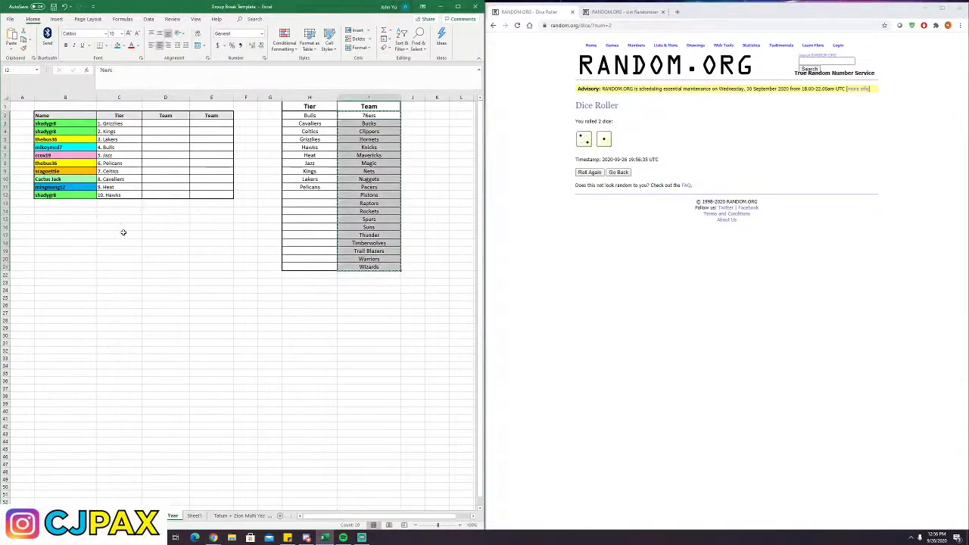
click(123, 227)
key(ctrl+v)
click(211, 203)
click(614, 16)
click(124, 227)
key(ctrl+shift+Down)
key(Delete)
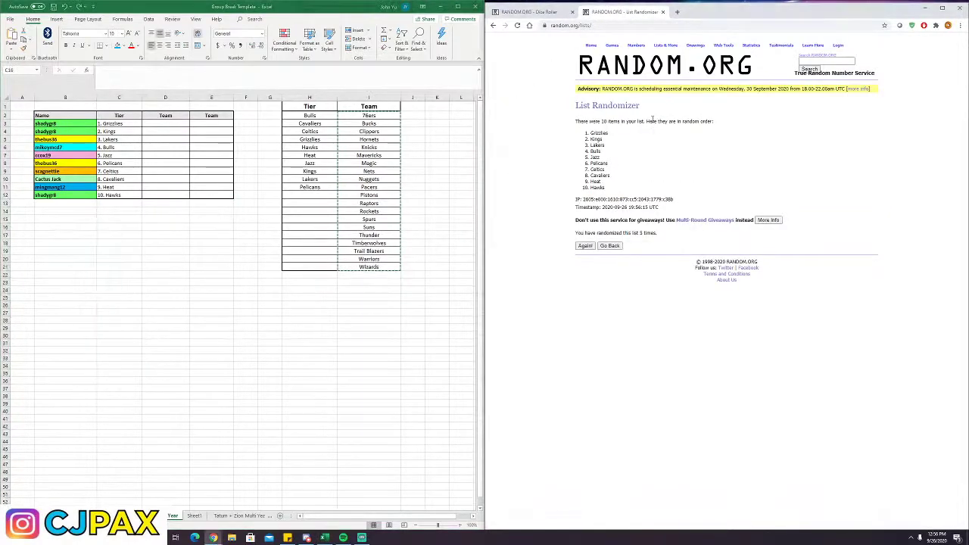
- Paste the copied teams into a blank List Randomizer form and check the list from its beginning
click(670, 61)
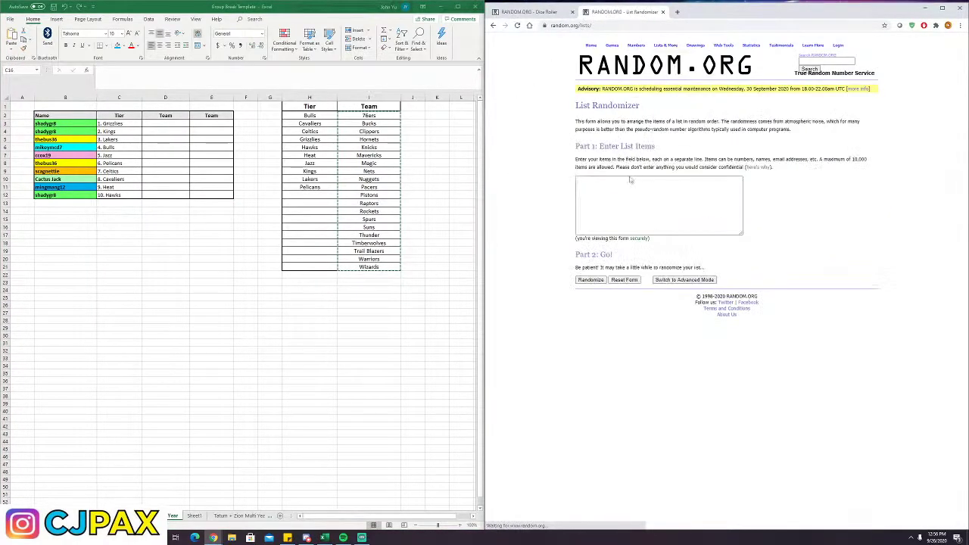
click(619, 185)
key(ctrl+v)
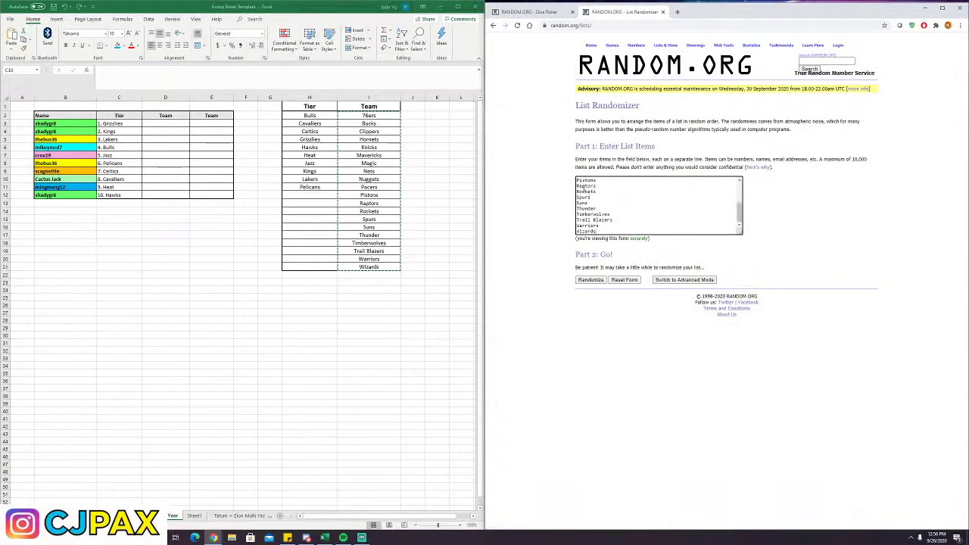
scroll(592, 192, up, 4)
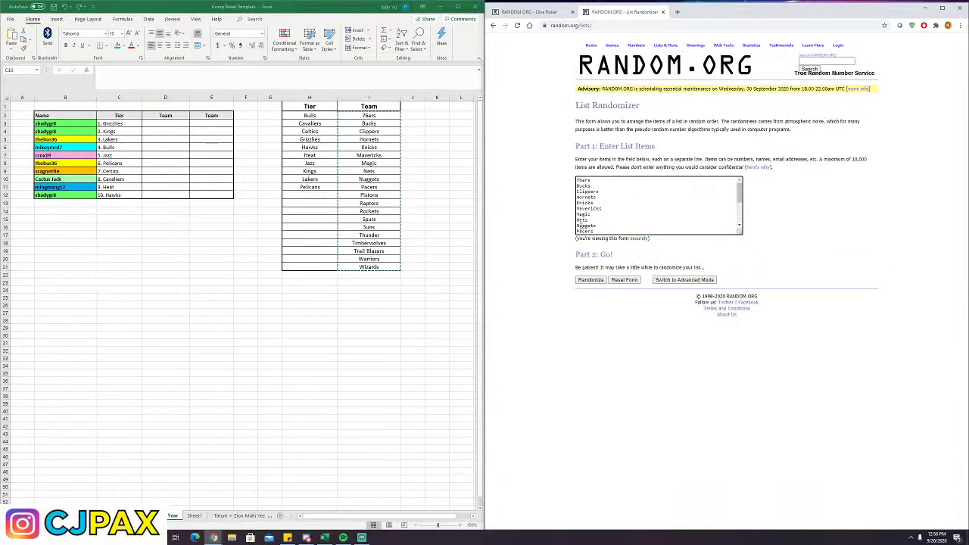
- Randomize the twenty-team list three times, rechecking the dice roll along the way
click(593, 280)
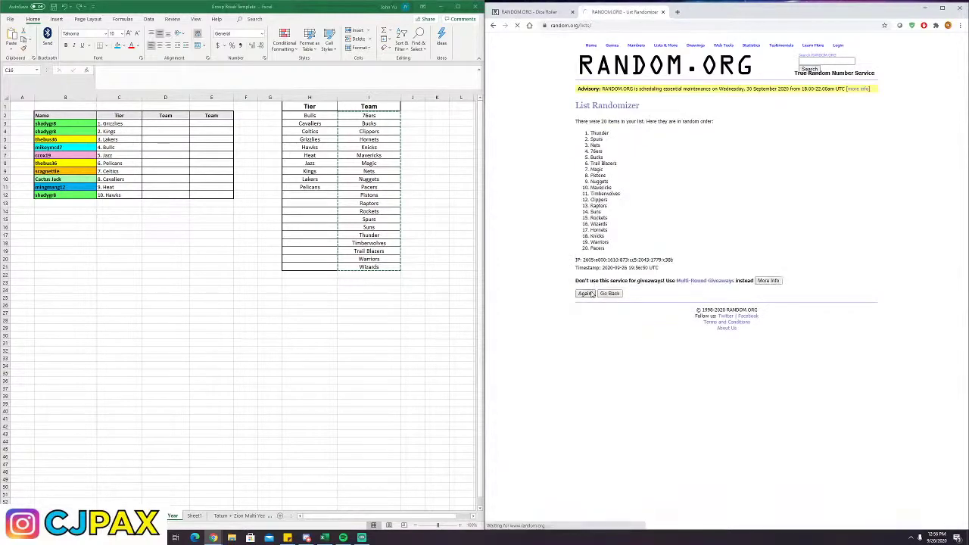
click(554, 7)
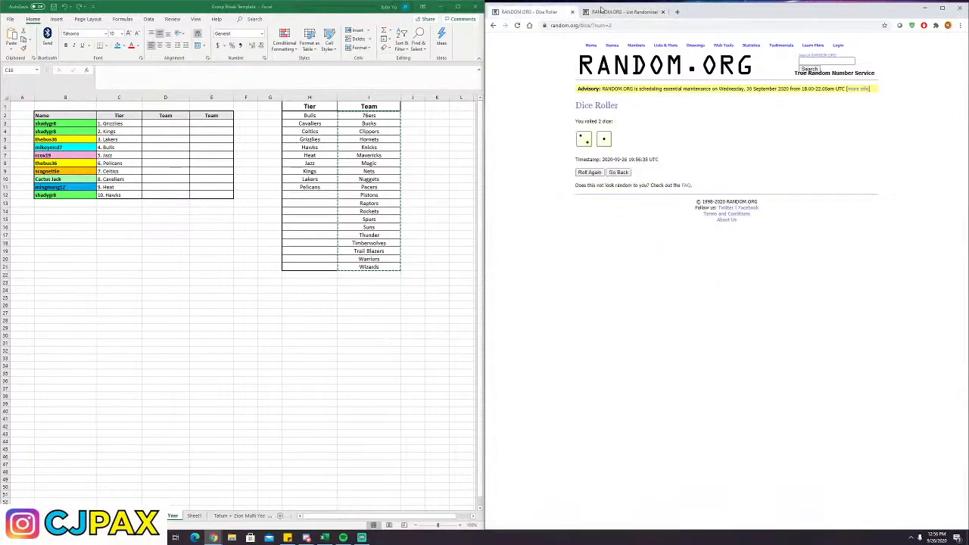
click(602, 11)
click(585, 306)
- Copy the twenty randomized teams into the worksheet below the table, starting at D14
drag(587, 135, 633, 249)
key(ctrl+c)
click(157, 210)
right_click(157, 209)
click(184, 241)
- Copy the first ten randomized teams, Nets to Pistons, into the table's first Team column from D3 down
drag(157, 212, 165, 355)
key(ctrl+c)
click(165, 123)
right_click(162, 125)
click(177, 165)
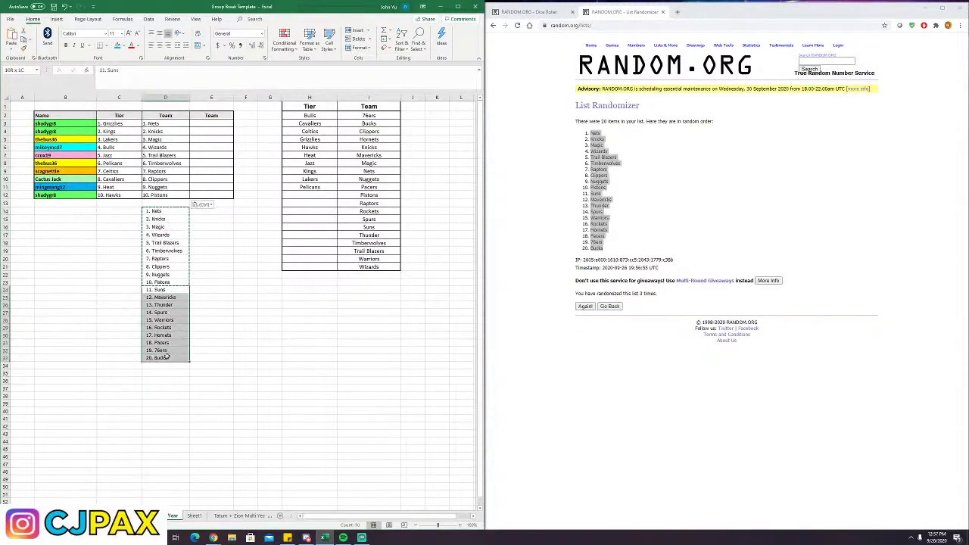
- Copy the last ten randomized teams, Suns to Bucks, into the table's second Team column from E3 down
key(ctrl+c)
click(215, 123)
right_click(216, 125)
click(244, 165)
click(212, 290)
- Switch to Snipping Tool, capture the completed assignment table from the Name header to its last row, and minimize the snip window
click(155, 537)
text(snip)
key(Return)
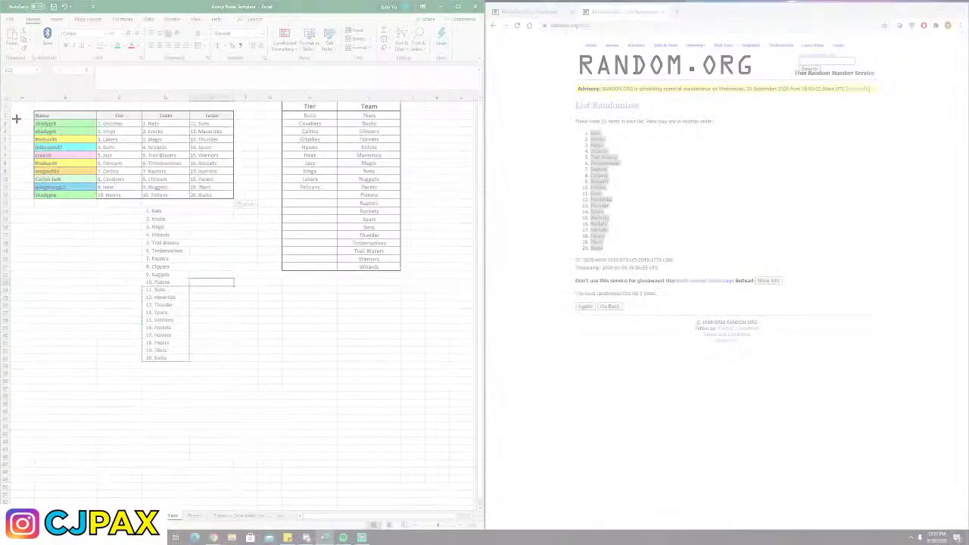
drag(33, 109, 234, 200)
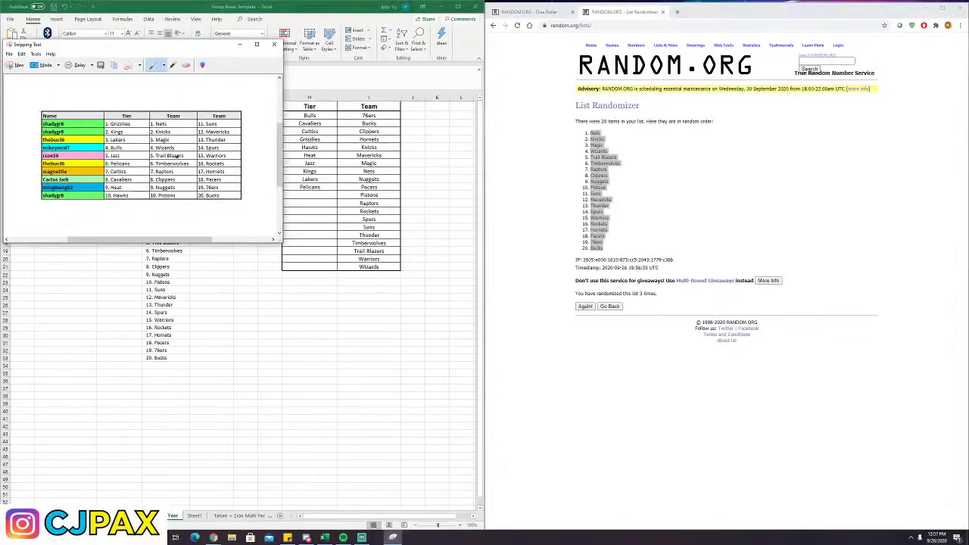
click(239, 43)
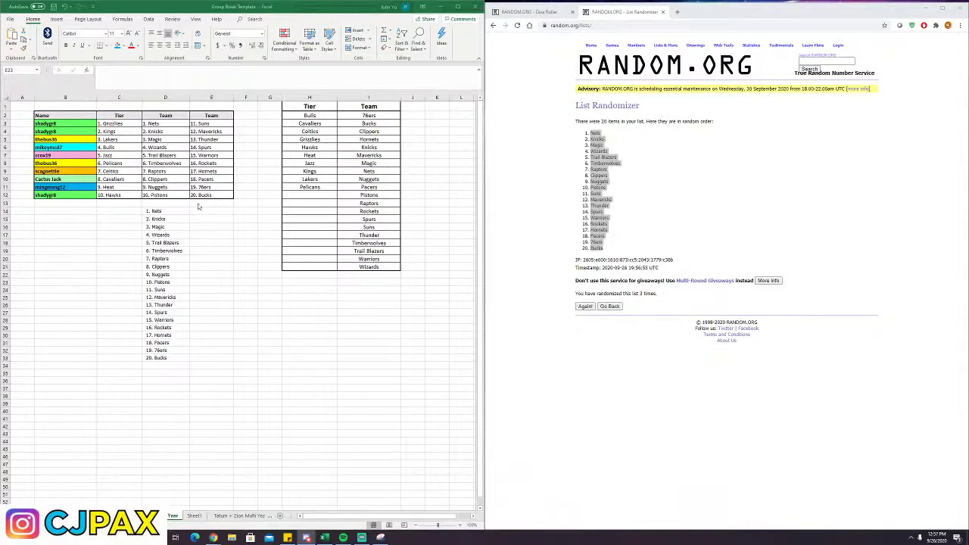
- Review the completed table's tier and team assignments row by row, covering rows 10, 11, 12, 4 and 3
drag(208, 179, 81, 180)
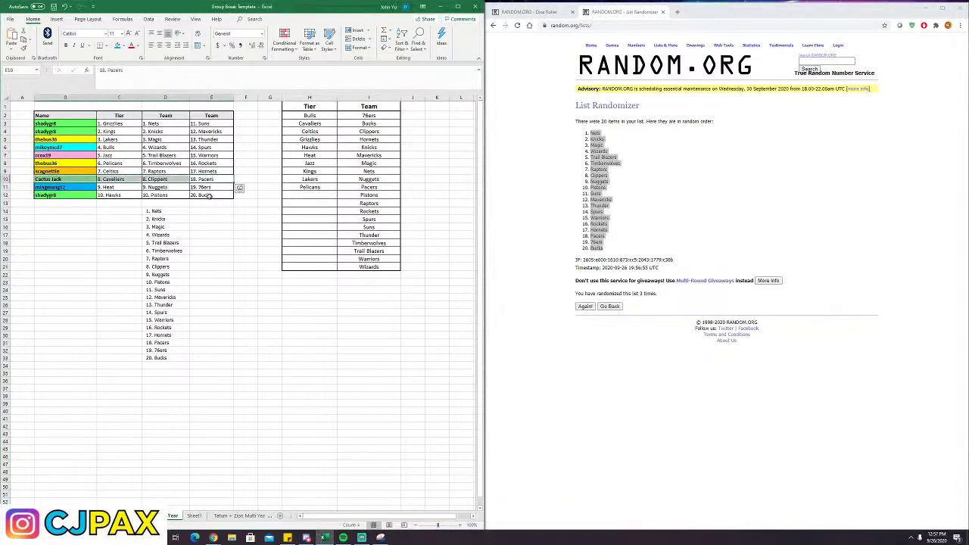
click(209, 196)
click(250, 242)
drag(392, 268, 305, 119)
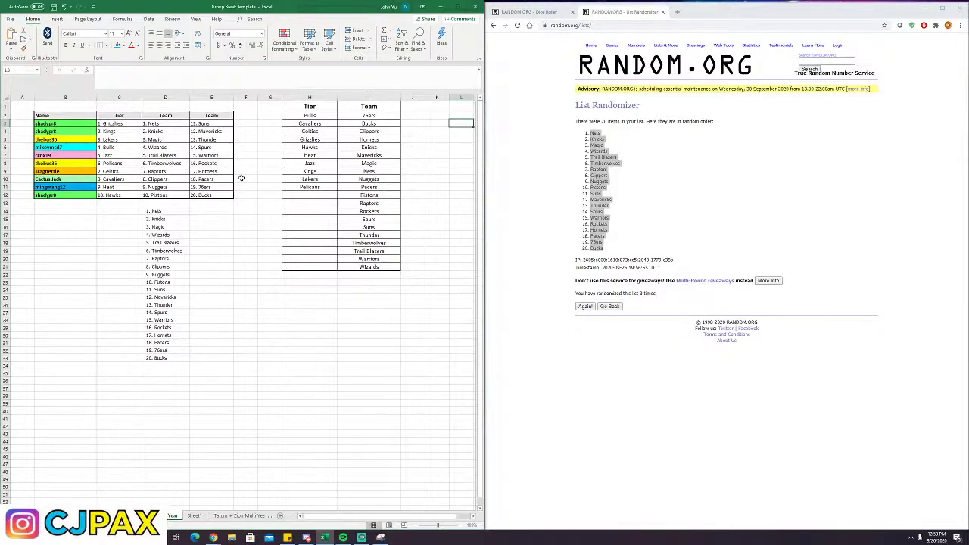
click(123, 186)
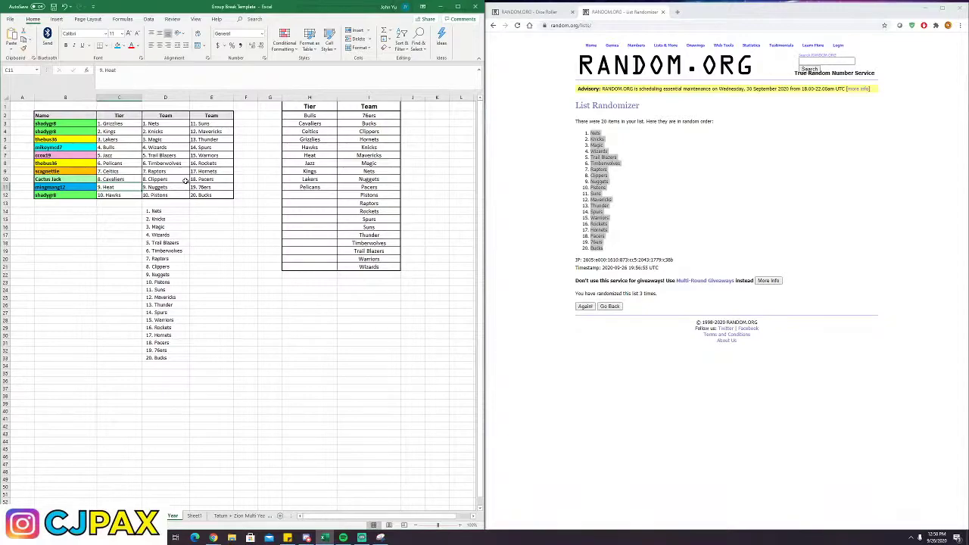
click(207, 186)
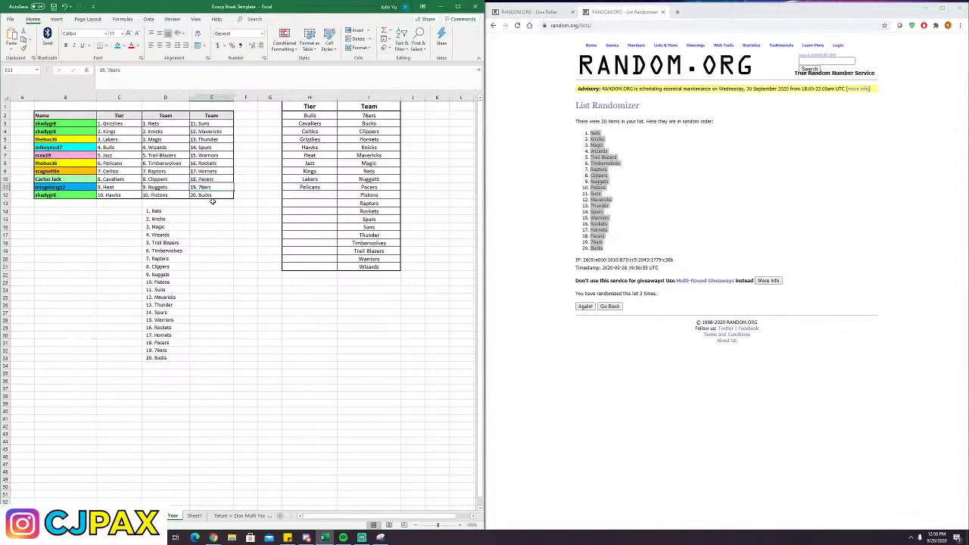
click(111, 194)
click(156, 194)
click(202, 193)
click(110, 130)
click(151, 131)
click(223, 130)
click(219, 123)
click(173, 123)
click(130, 124)
click(245, 265)
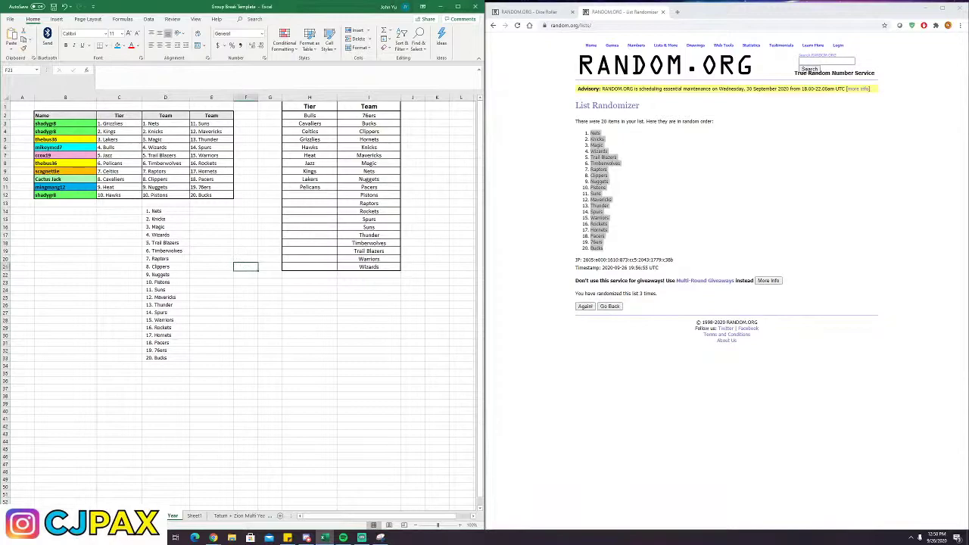